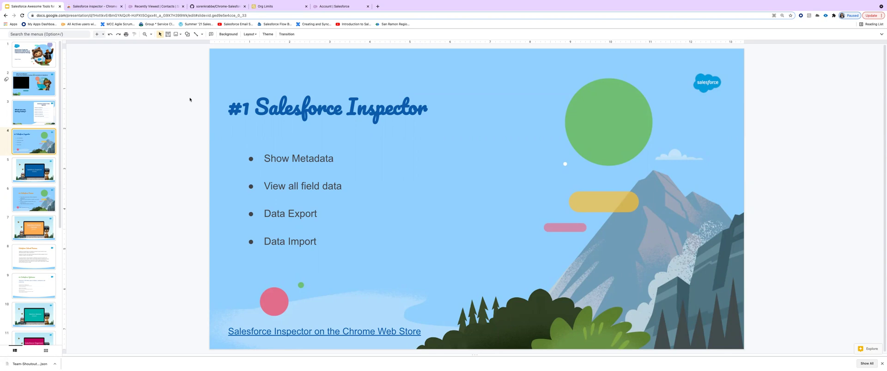
Scroll through the Salesforce Inspector Web Store listing and watch its screenshot carousel
click(107, 7)
scroll(424, 139, up, 1)
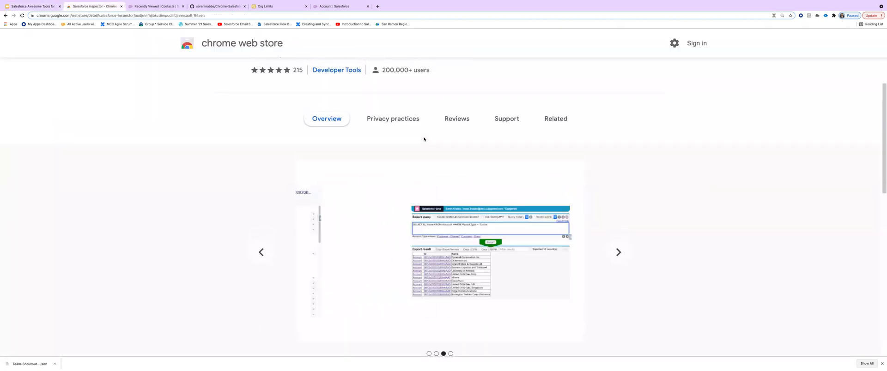
scroll(424, 139, up, 3)
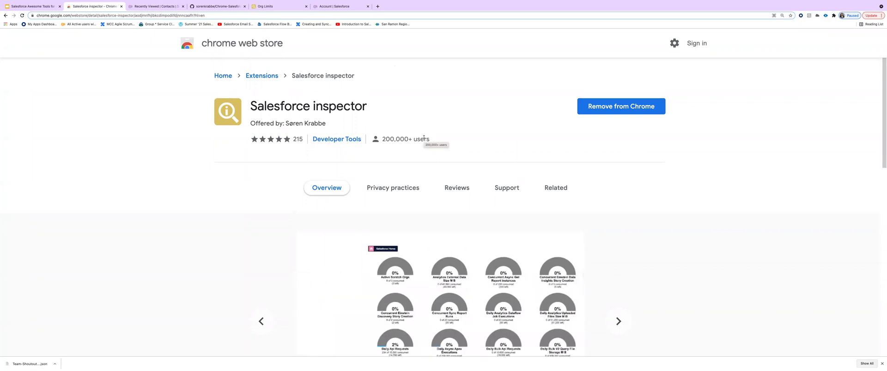
scroll(424, 138, down, 2)
scroll(424, 137, down, 5)
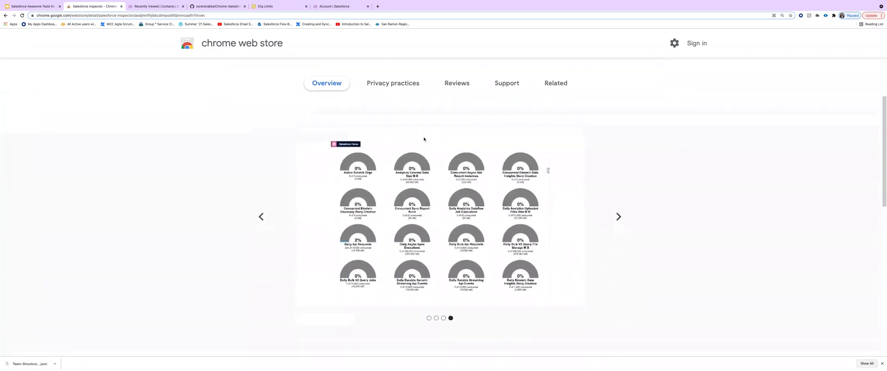
scroll(424, 138, up, 5)
scroll(424, 139, up, 1)
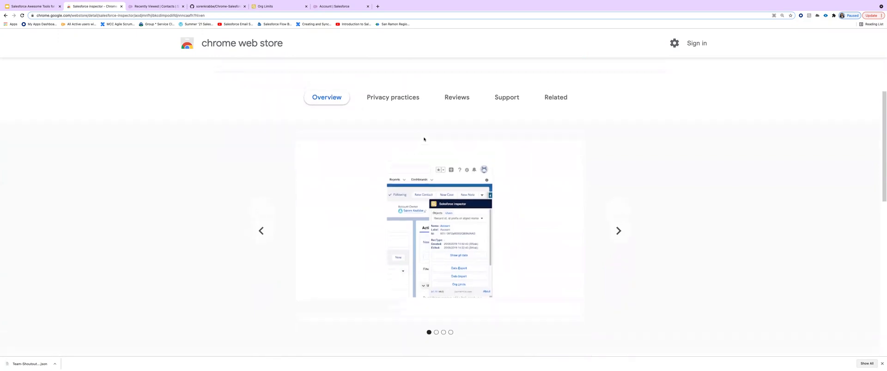
scroll(424, 139, up, 1)
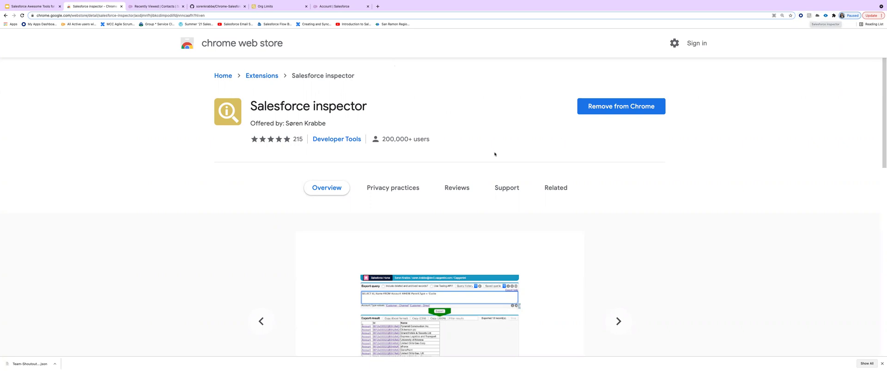
scroll(492, 149, down, 2)
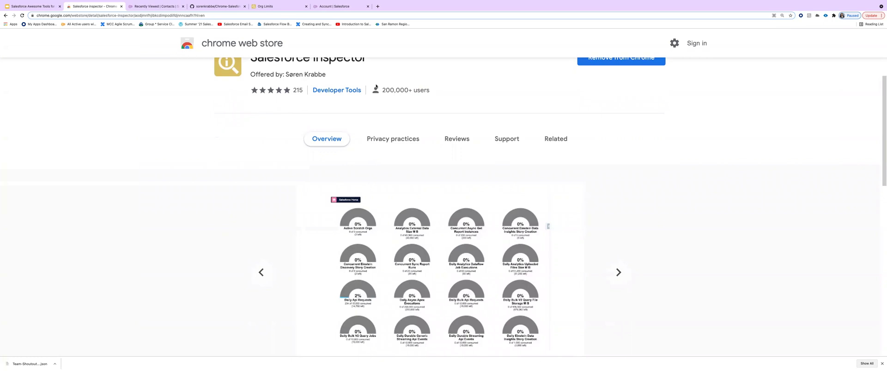
Go to the Contacts list, reopen the Inspector panel and browse the object list
click(152, 7)
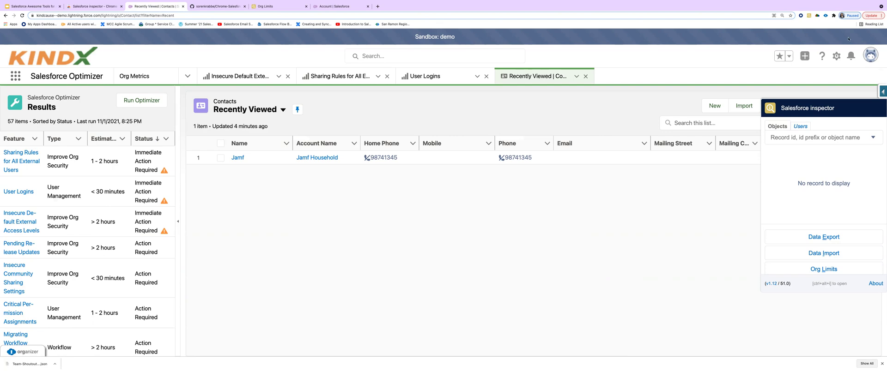
click(883, 93)
click(883, 94)
click(773, 137)
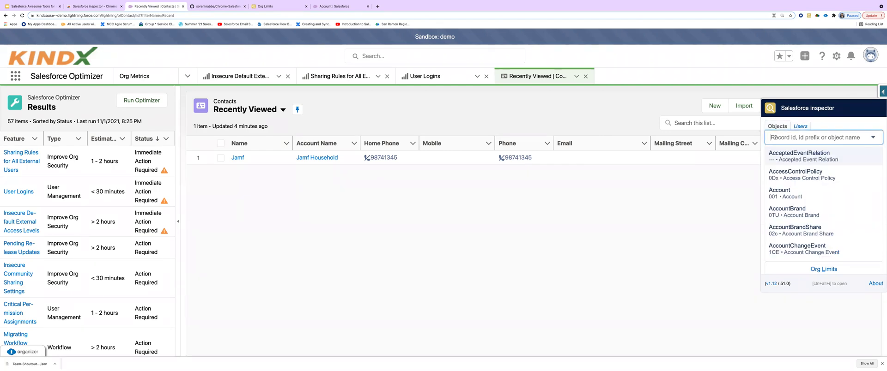
scroll(778, 160, down, 10)
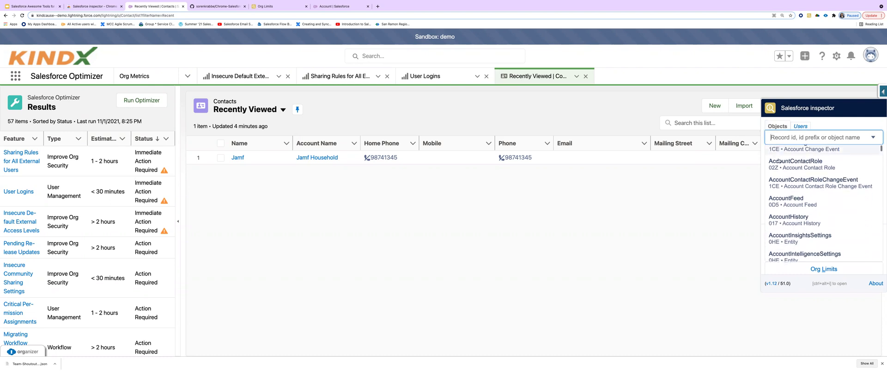
scroll(779, 161, down, 5)
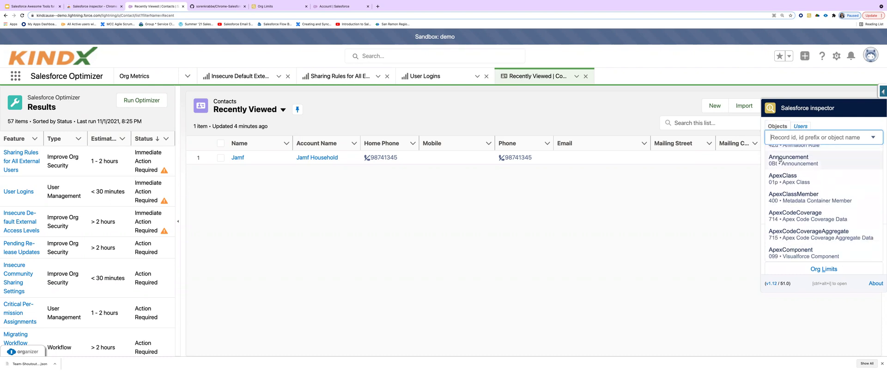
scroll(779, 161, up, 8)
scroll(780, 170, up, 10)
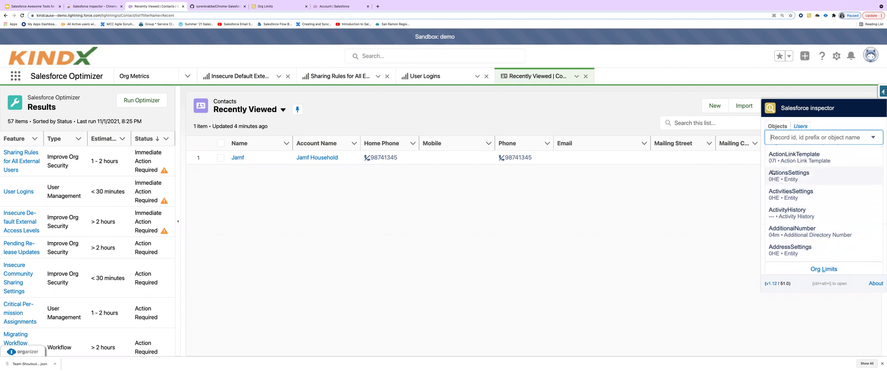
scroll(780, 170, up, 3)
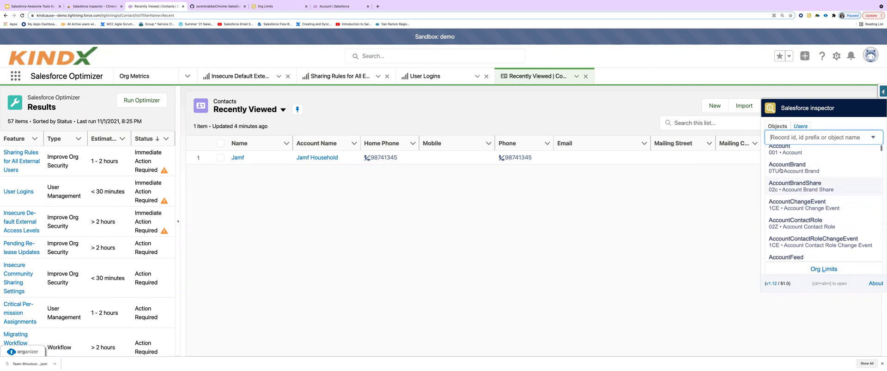
Search objects for 'cont' and select Contact to show its name, label and 003 prefix
click(786, 138)
text(cont)
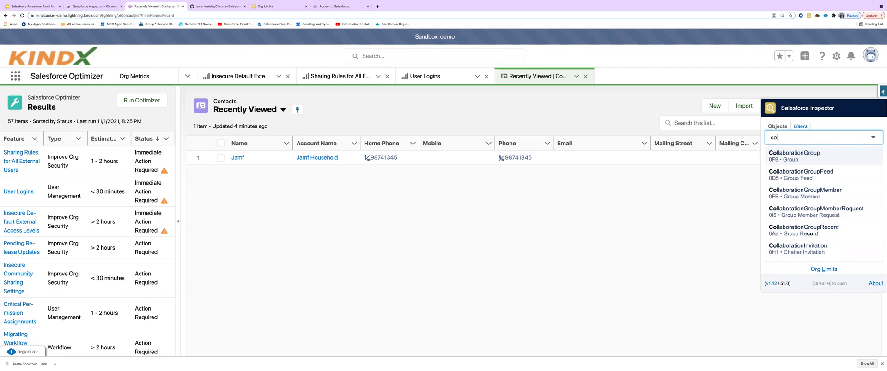
click(802, 156)
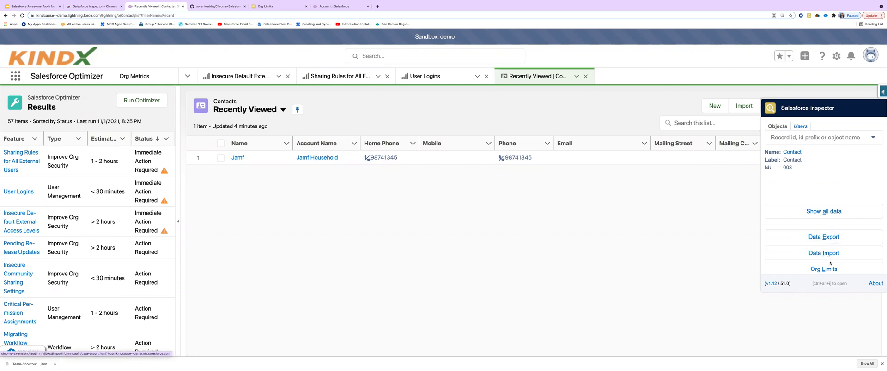
scroll(830, 258, down, 1)
scroll(829, 263, down, 3)
scroll(831, 231, up, 3)
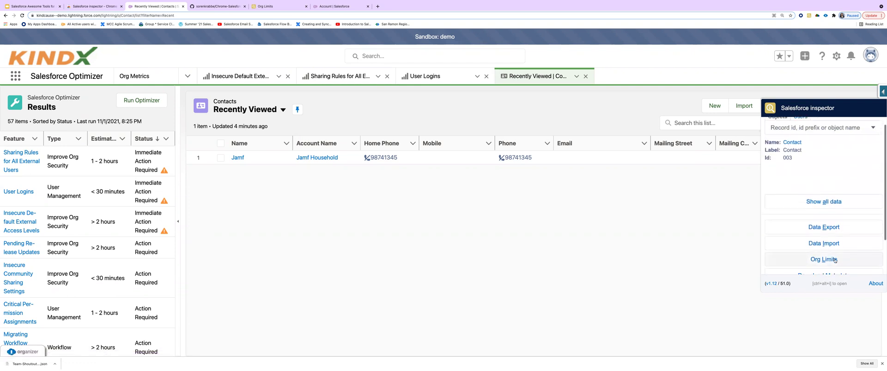
scroll(831, 217, up, 1)
Look up a user by partial name, review their profile, role and e-mail, then return to Objects
click(800, 126)
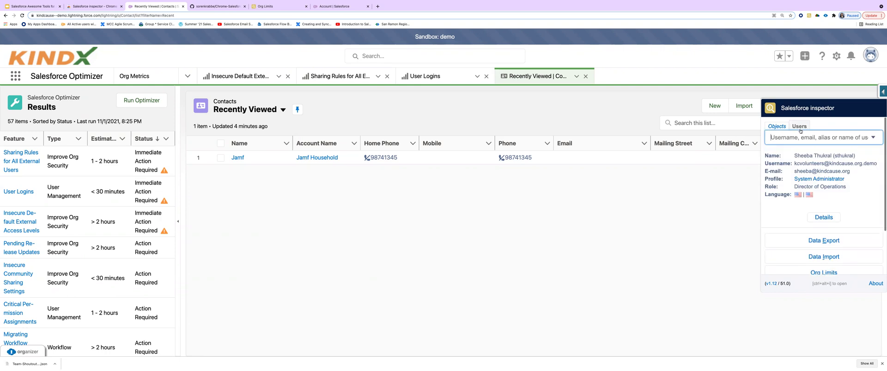
text(sude)
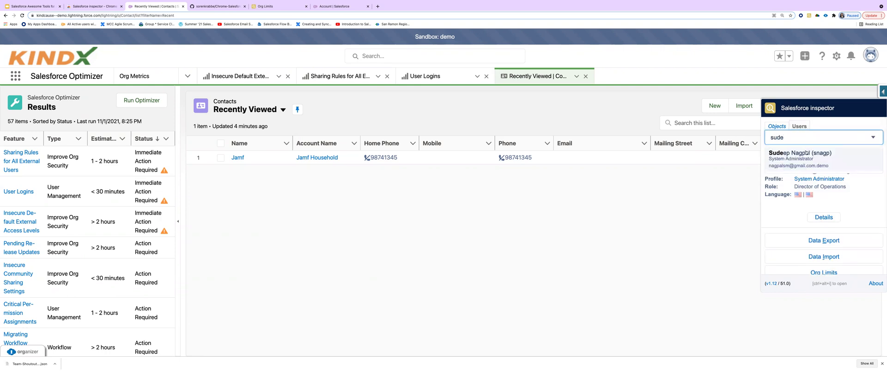
click(806, 153)
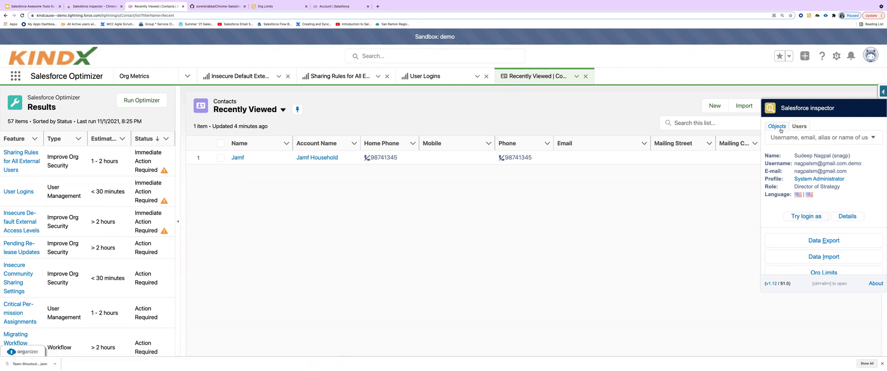
scroll(829, 211, down, 2)
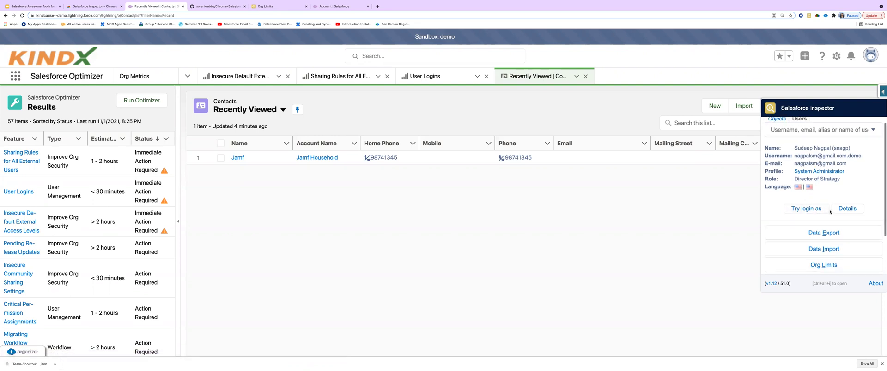
scroll(829, 212, up, 2)
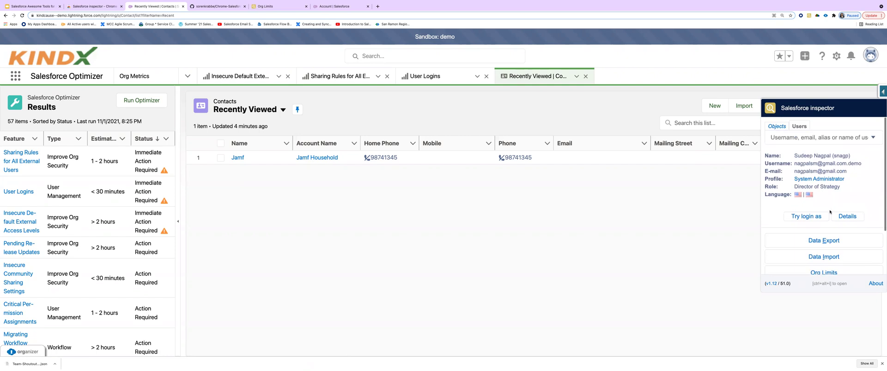
click(776, 124)
Search 'contact', select Contact and open its All Data fields view
click(791, 144)
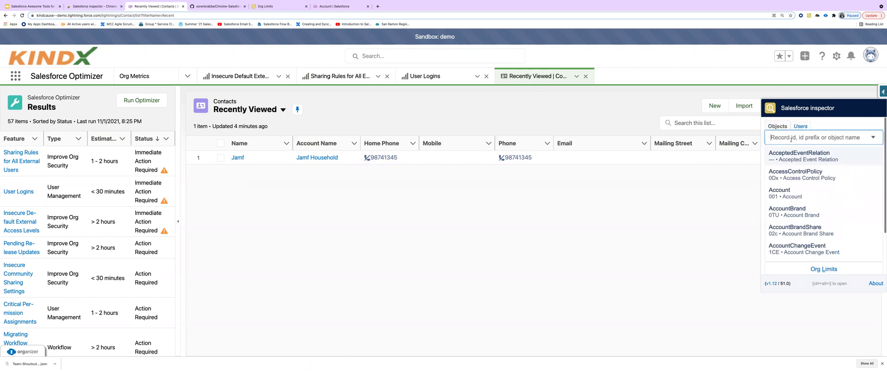
text(contact)
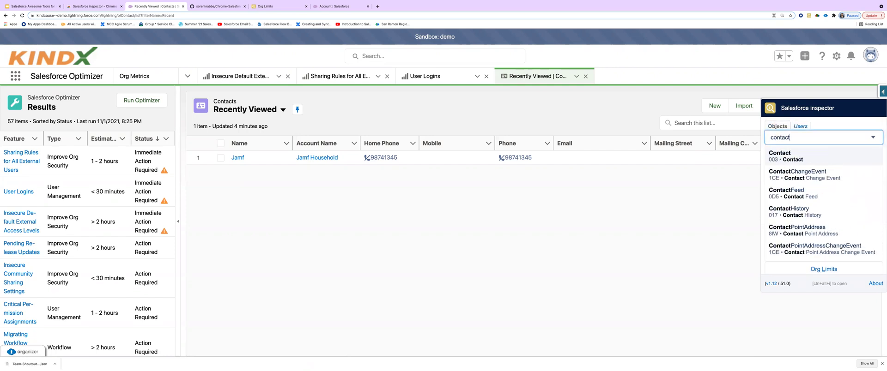
click(780, 156)
click(824, 212)
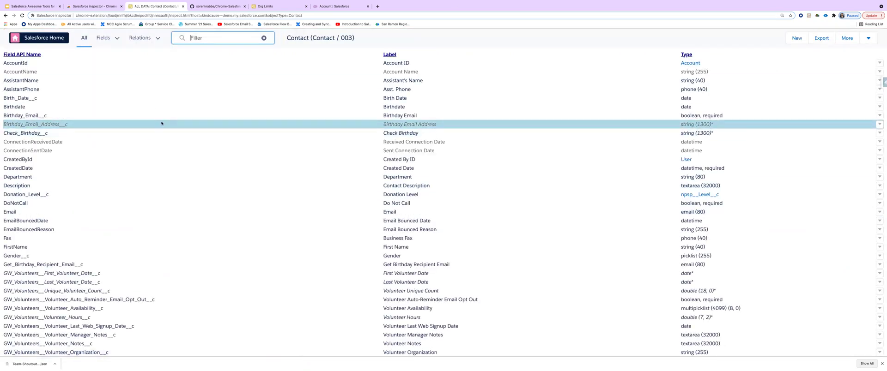
click(104, 40)
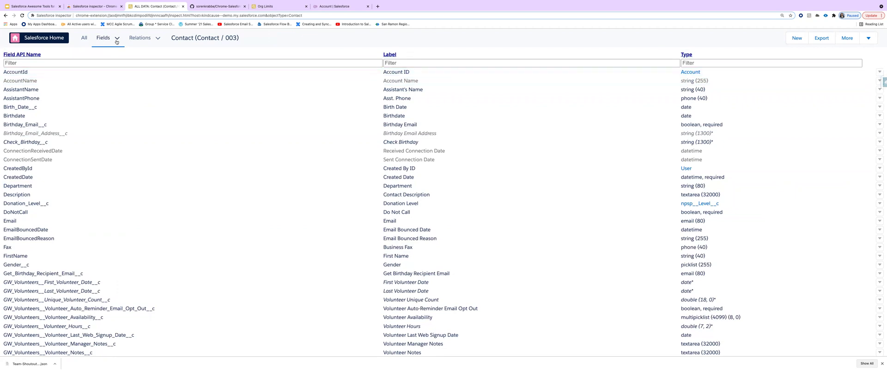
Add Help text and Description field columns, then scroll through the Contact field table
click(117, 40)
click(73, 109)
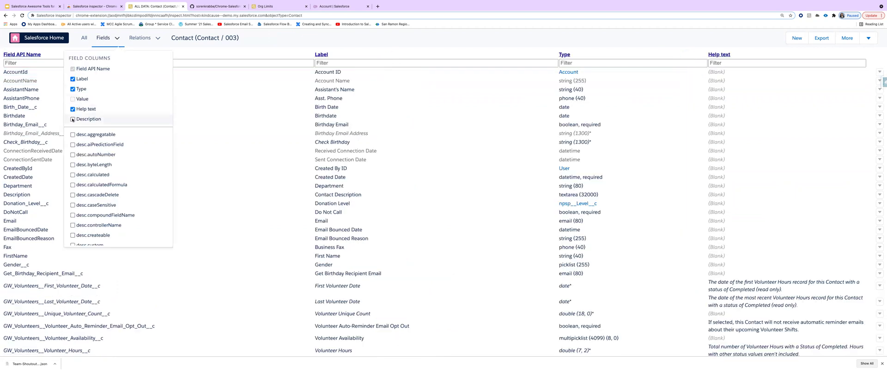
click(83, 121)
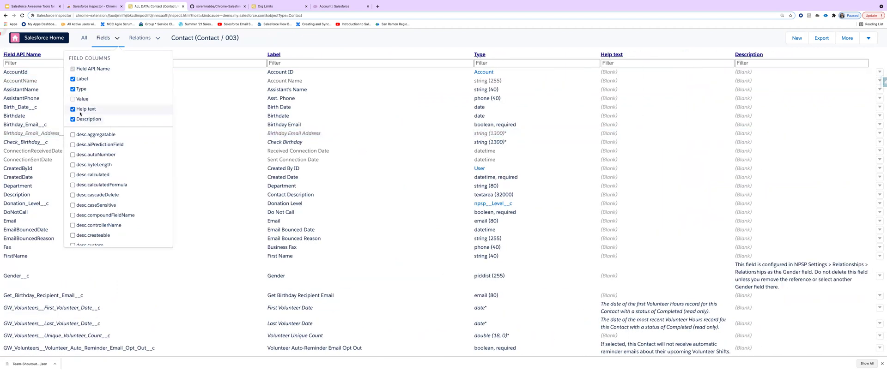
scroll(560, 121, down, 3)
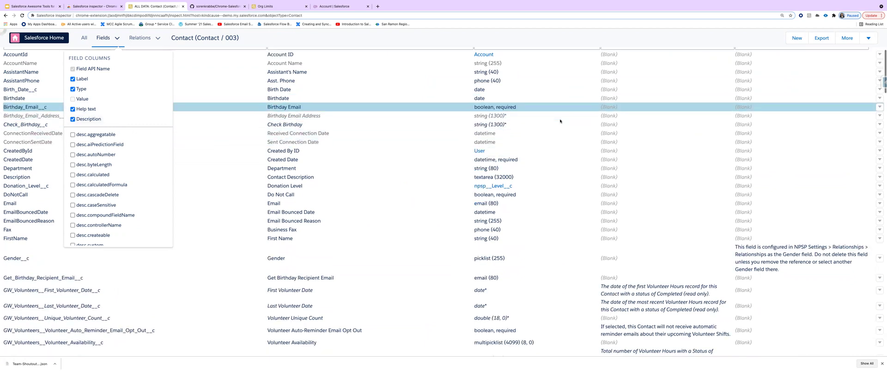
scroll(559, 121, down, 2)
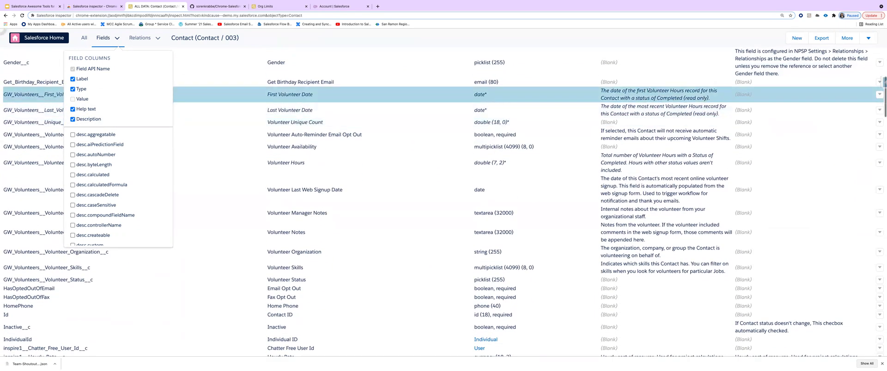
scroll(649, 92, up, 5)
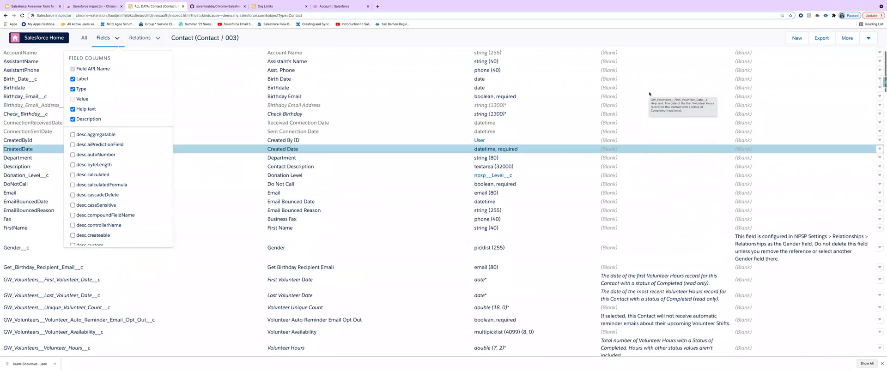
scroll(648, 94, down, 3)
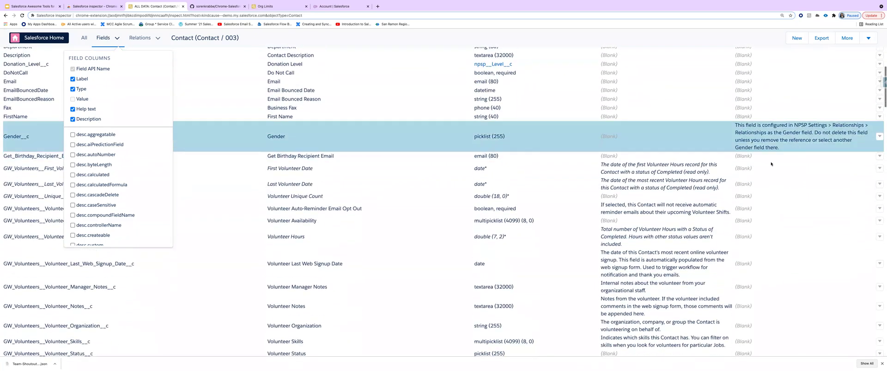
scroll(674, 187, down, 15)
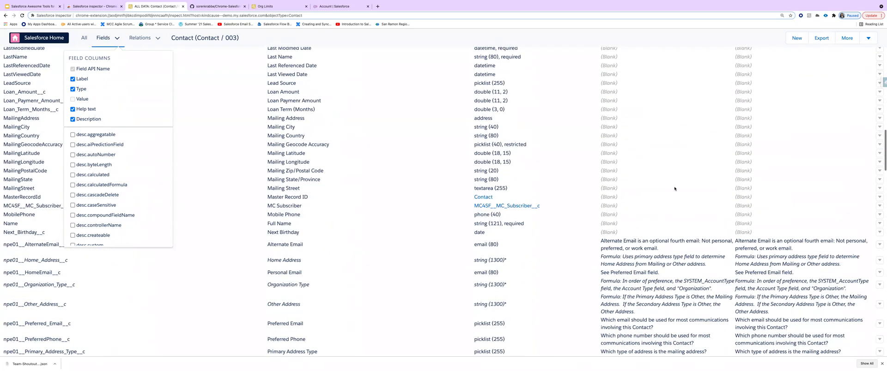
scroll(674, 188, down, 6)
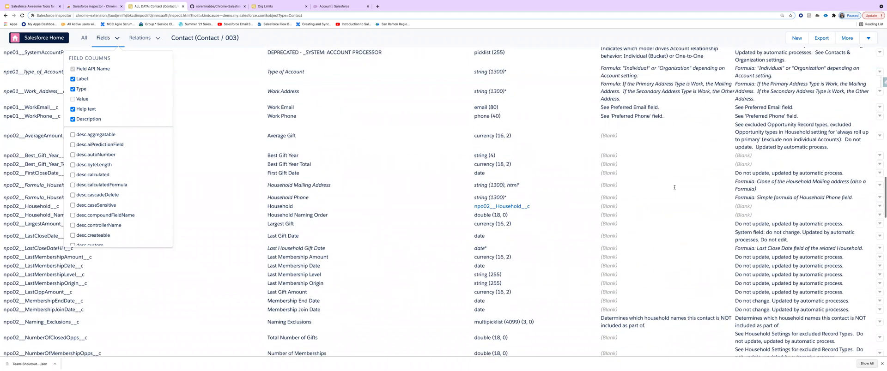
scroll(674, 188, up, 10)
scroll(674, 188, up, 12)
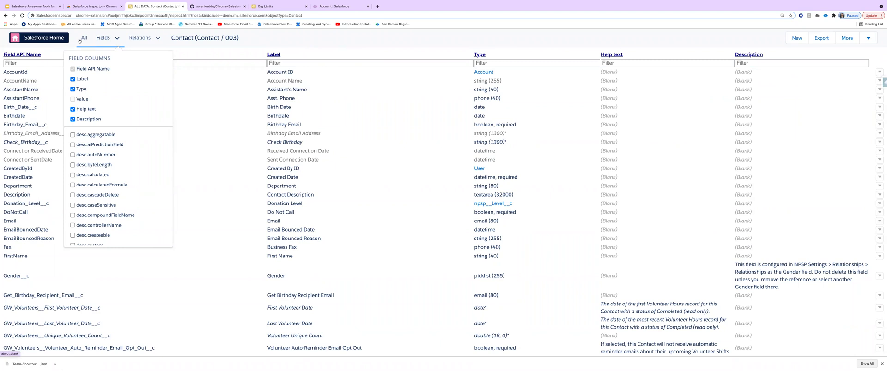
From Home, run Data Export on Contacts to get 902 LastName, Name and Phone records
click(33, 40)
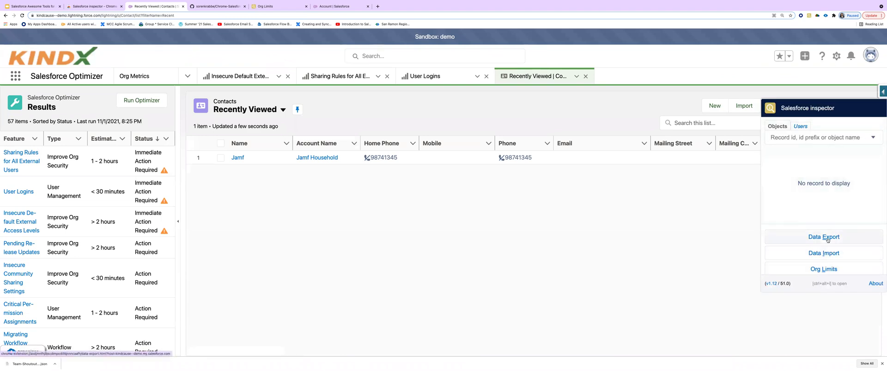
click(827, 238)
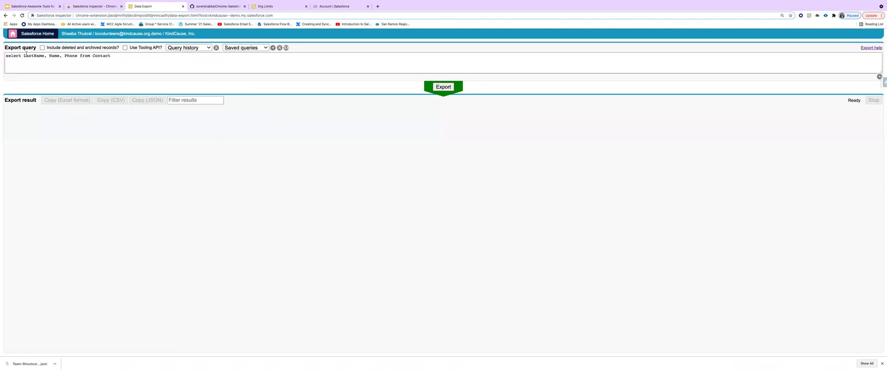
click(443, 87)
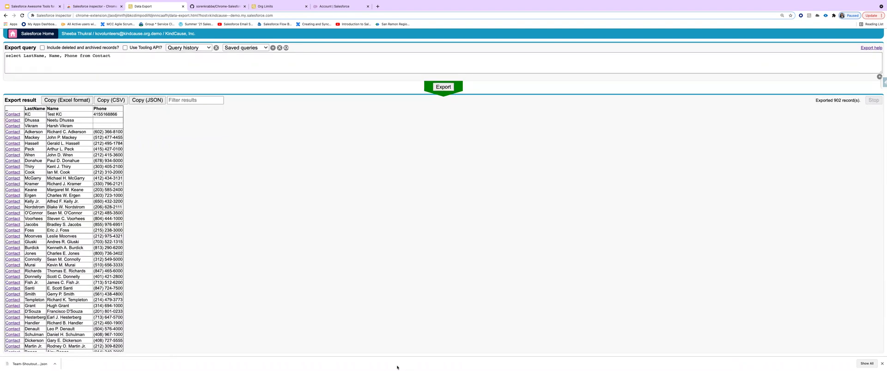
mouse_move(399, 367)
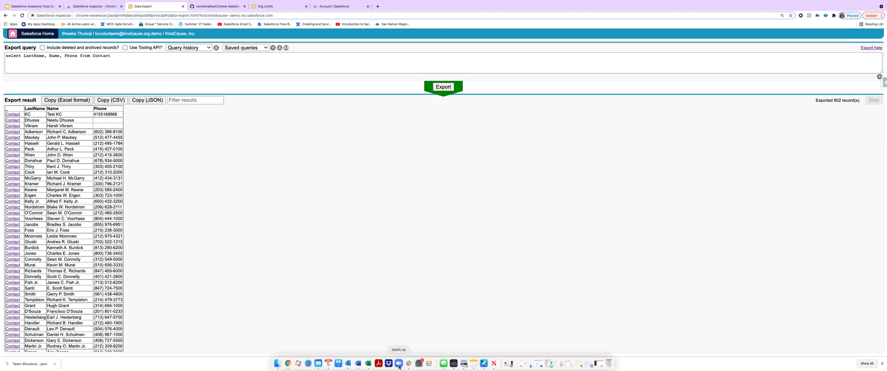
click(368, 363)
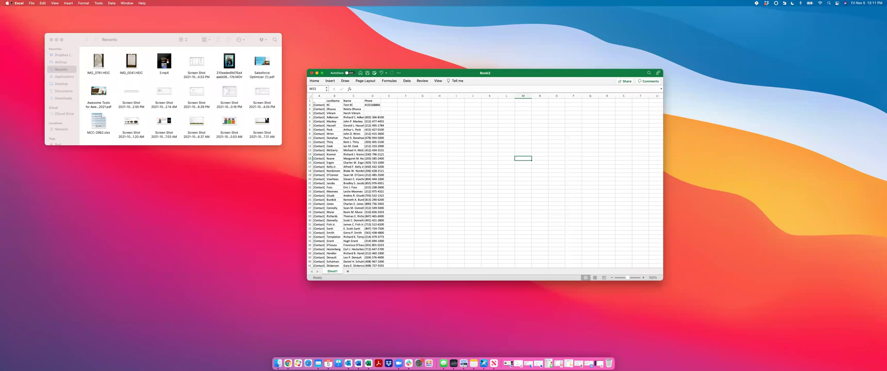
Create a new blank Excel workbook via File > New
key(ctrl+Up)
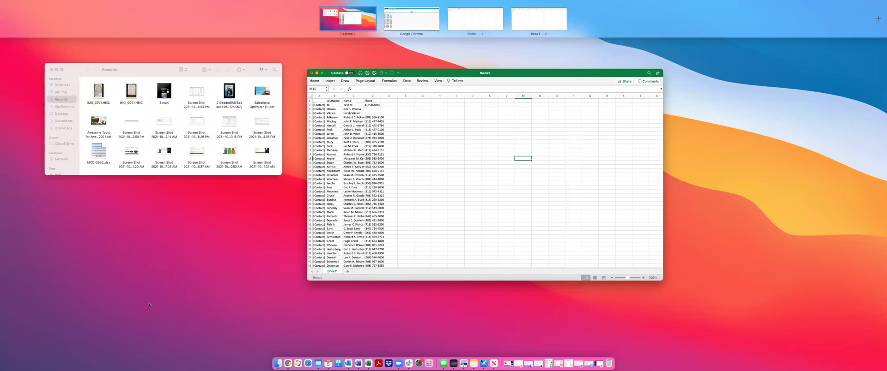
click(149, 303)
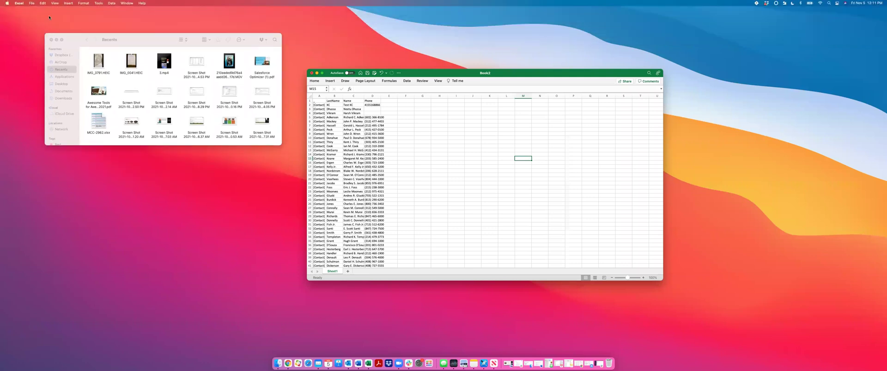
click(31, 3)
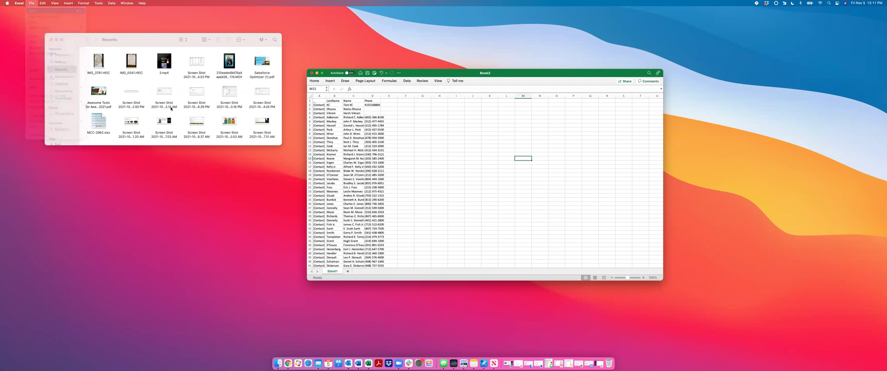
click(792, 161)
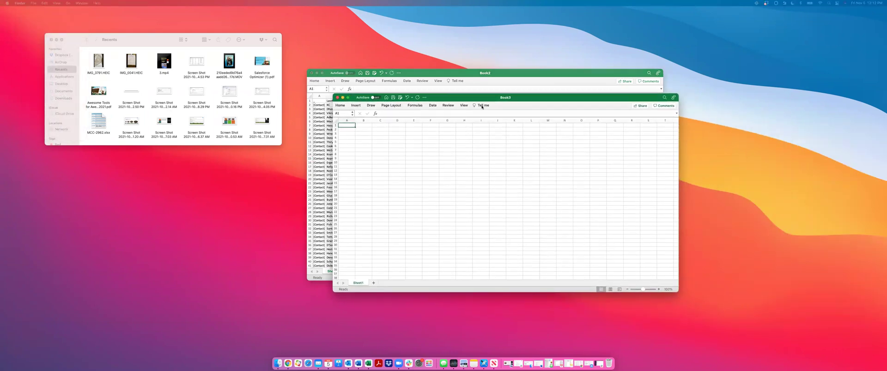
Paste the exported contacts at A1, narrow column A and autofit columns B, C and D
key(super+v)
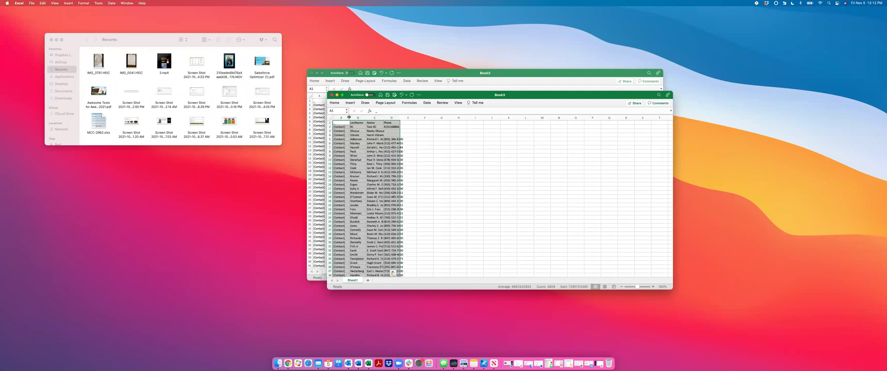
drag(350, 118, 347, 117)
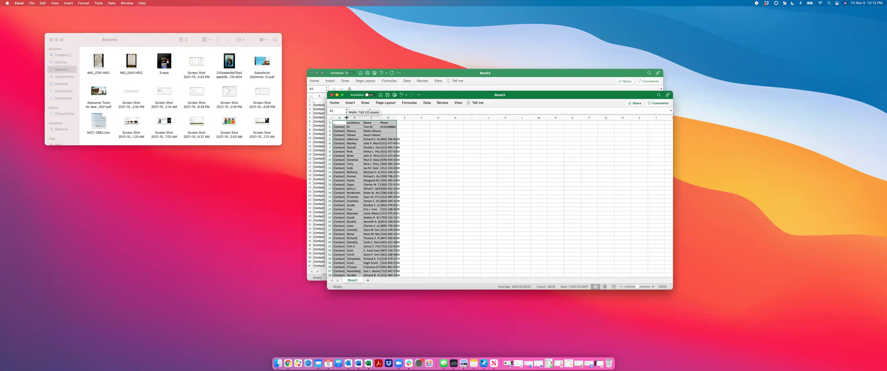
double_click(396, 118)
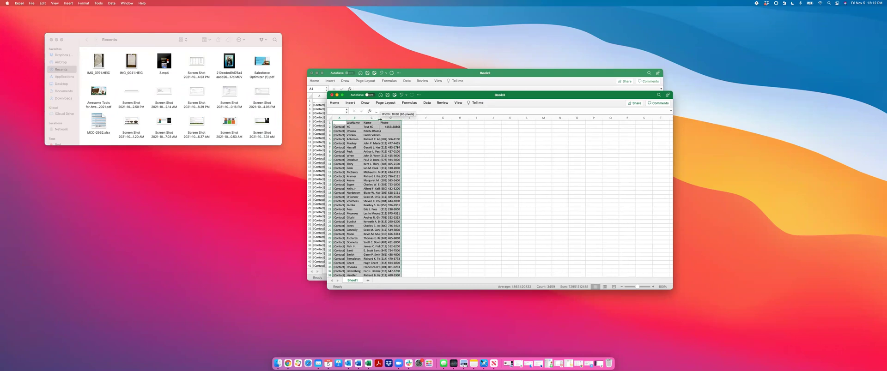
double_click(380, 119)
double_click(363, 119)
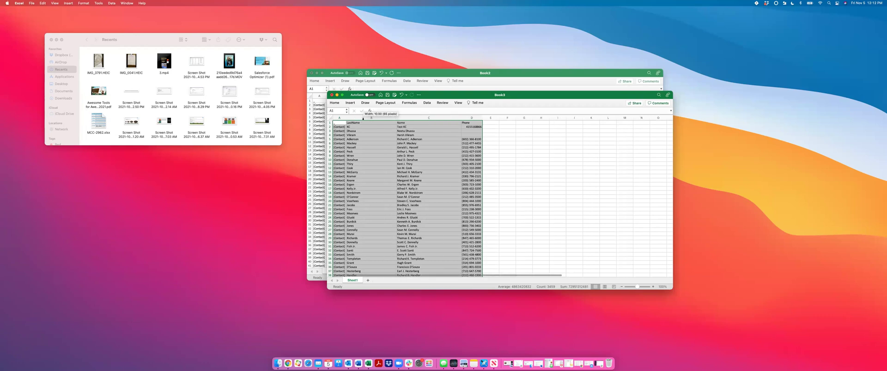
drag(346, 118, 347, 118)
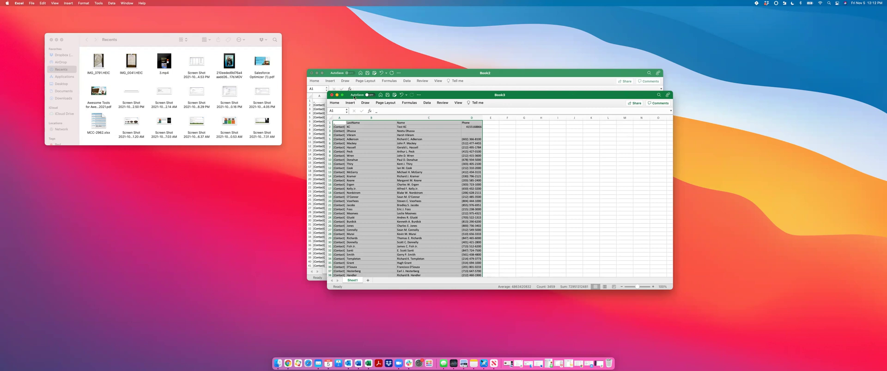
drag(457, 98, 421, 96)
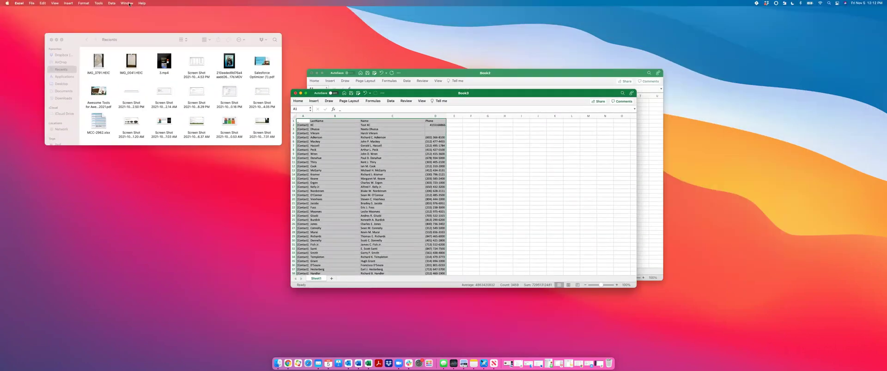
Bring Book1 forward and copy its LastName and Phone table in A1:B2
click(130, 4)
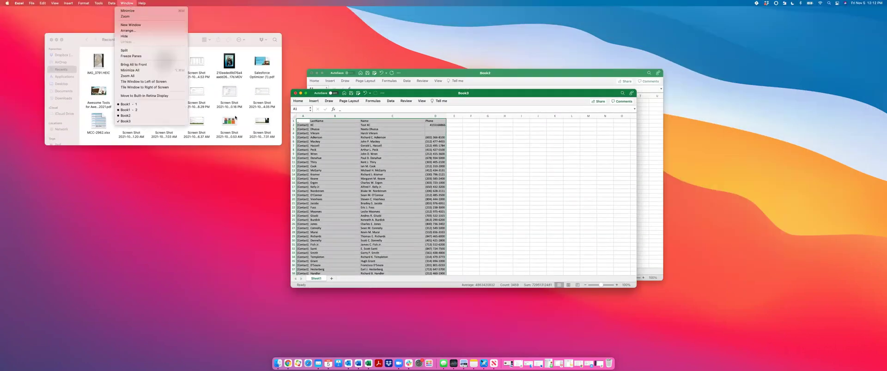
click(133, 105)
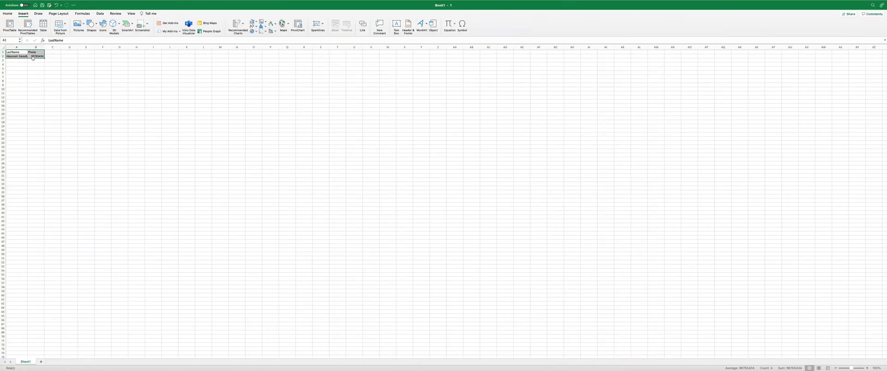
click(32, 57)
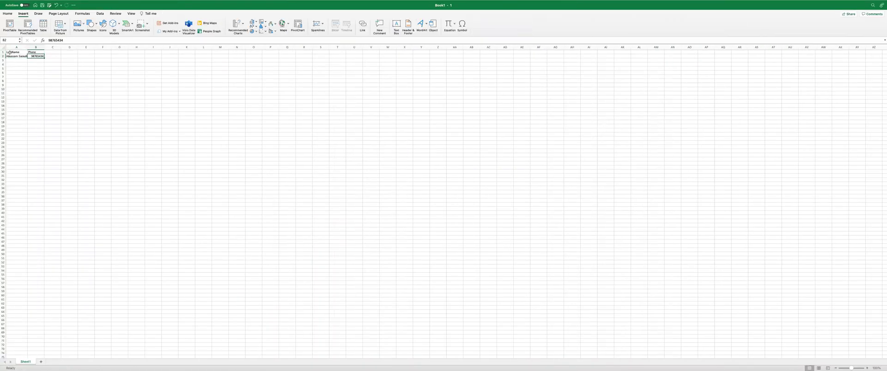
drag(9, 53, 29, 54)
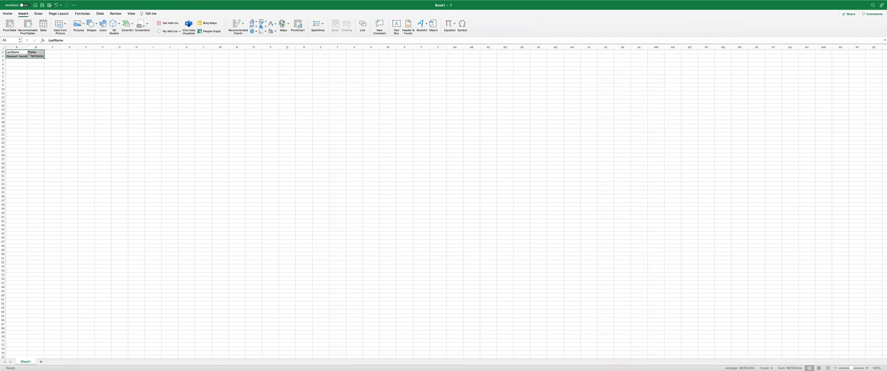
key(super+c)
In Chrome, open Inspector's Data Import, set Object to Contact and paste the copied row into Data
mouse_move(388, 369)
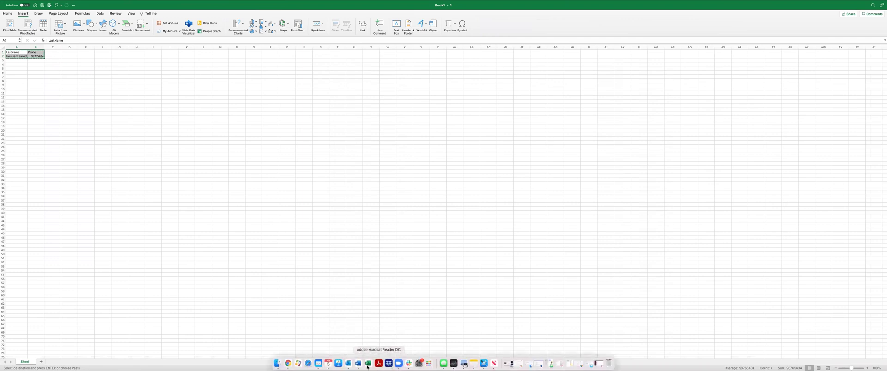
click(287, 365)
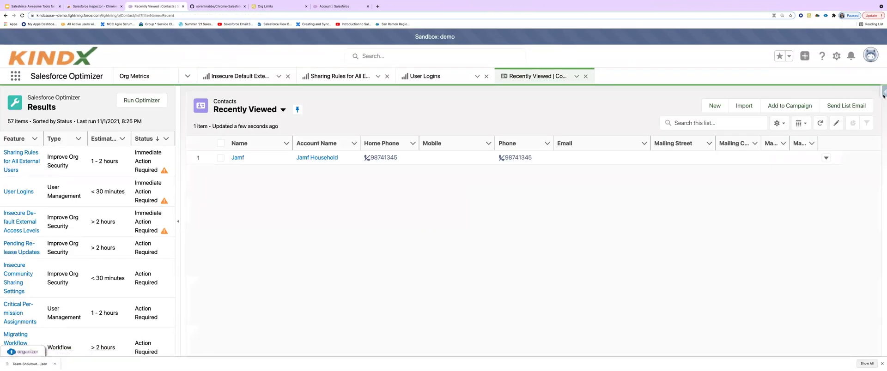
click(883, 94)
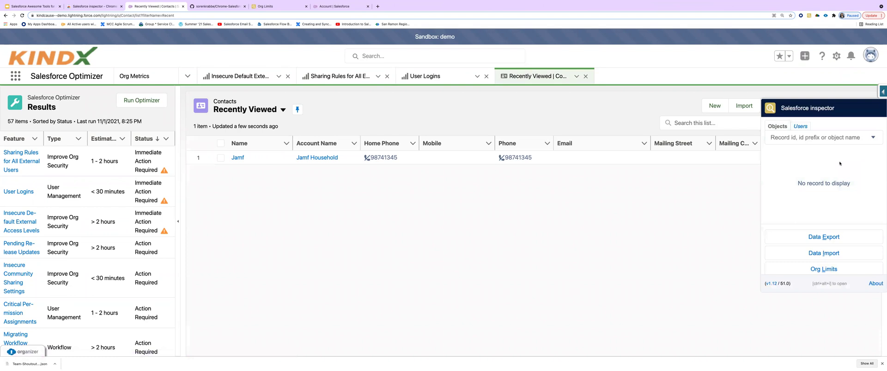
click(826, 251)
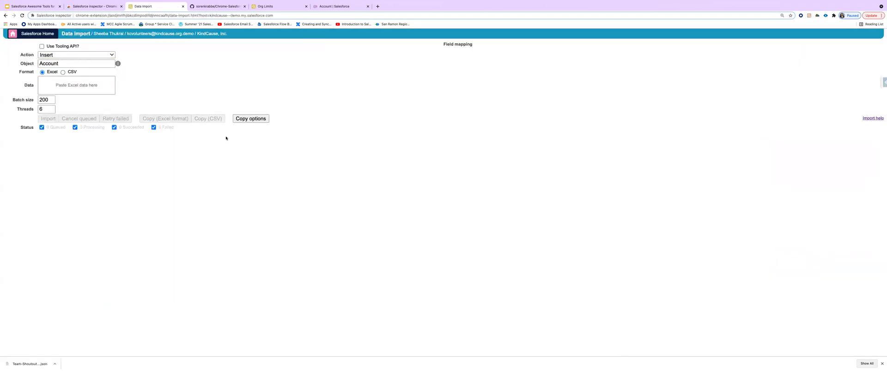
double_click(57, 64)
text(cont)
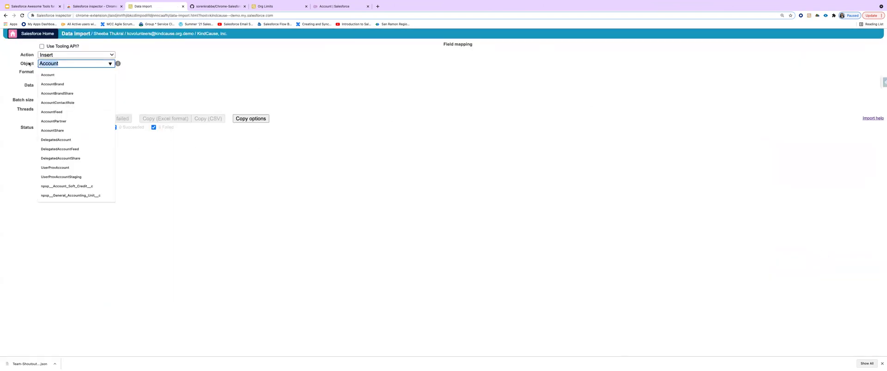
text(act)
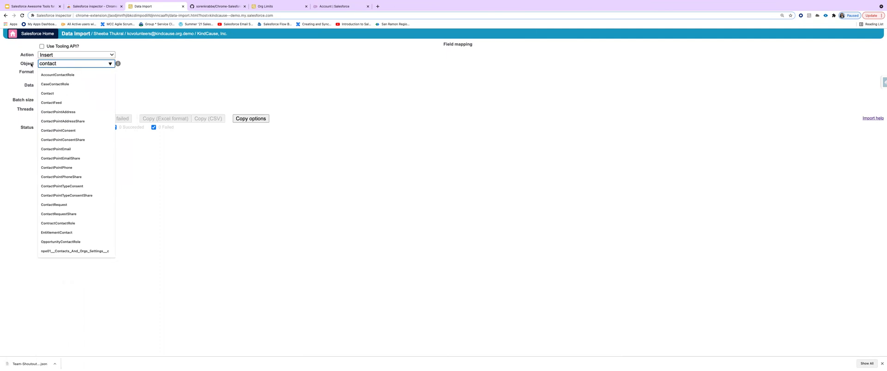
click(48, 94)
click(50, 89)
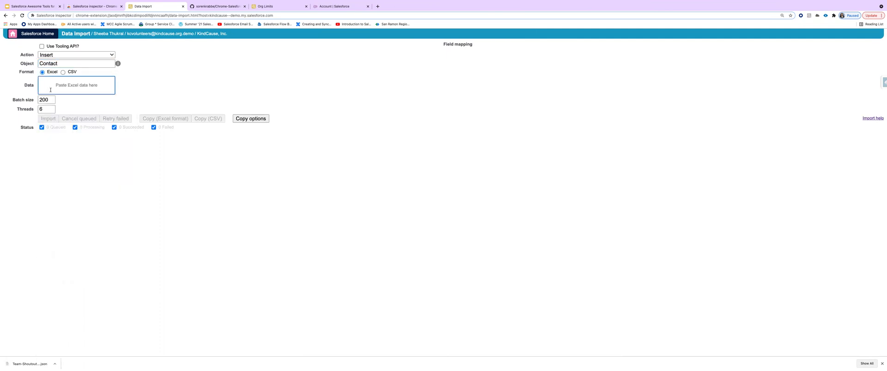
key(super+v)
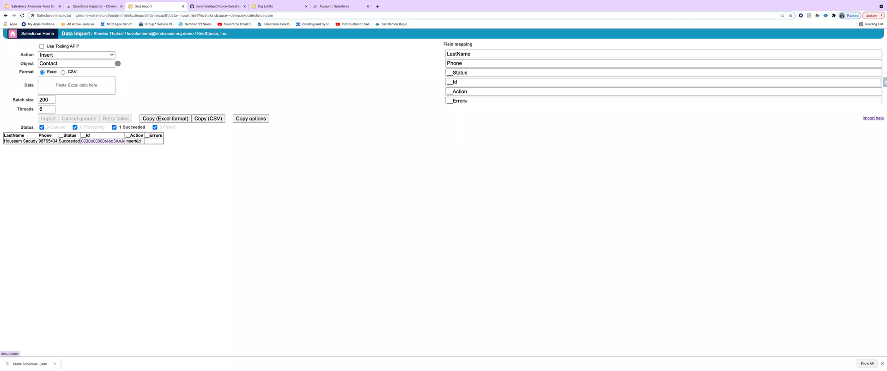
Show the link options for the newly imported Contact's record Id
click(107, 143)
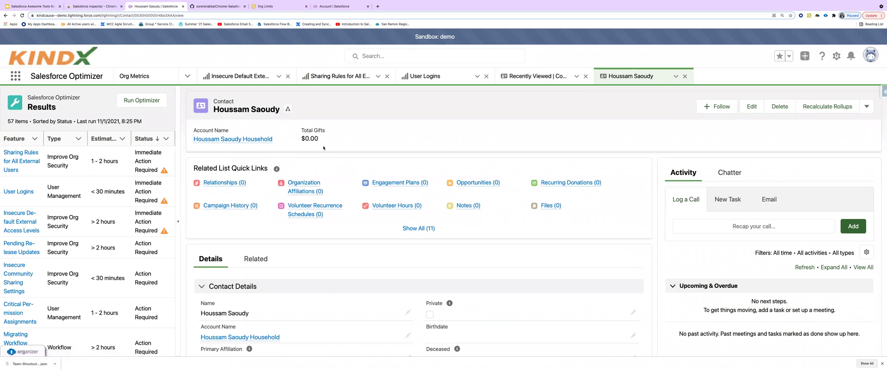
Scroll the new contact's record page, glance at the Web Store tab, then return to the contact
scroll(352, 214, down, 5)
scroll(351, 213, up, 6)
click(107, 7)
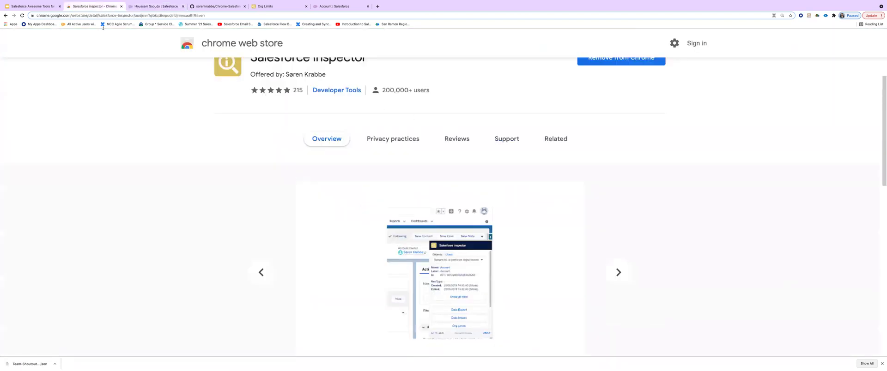
click(167, 7)
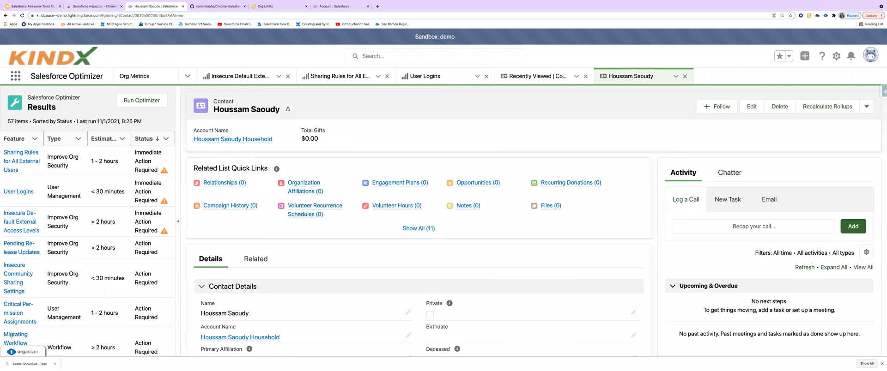
Open the demo org's Org Limits gauges from the Inspector panel, then view the other org's limits
click(883, 94)
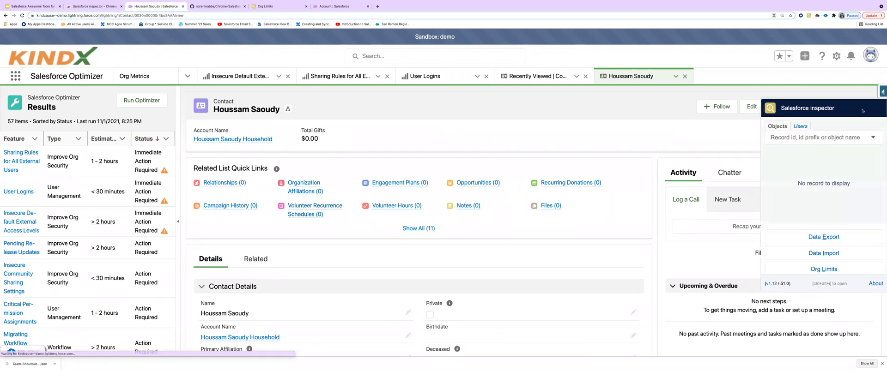
click(824, 242)
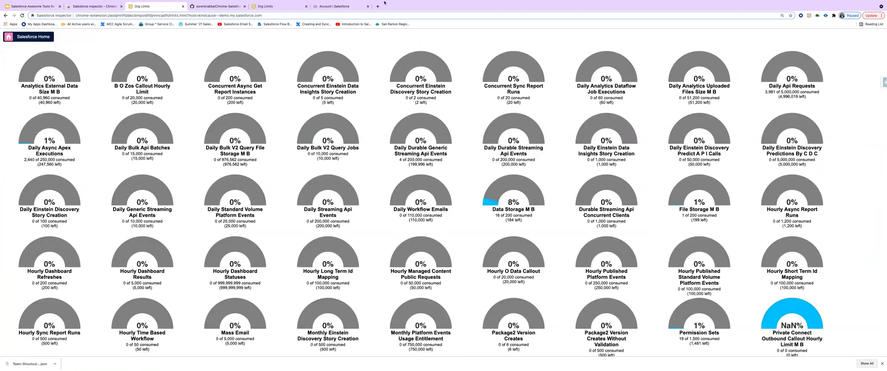
click(283, 7)
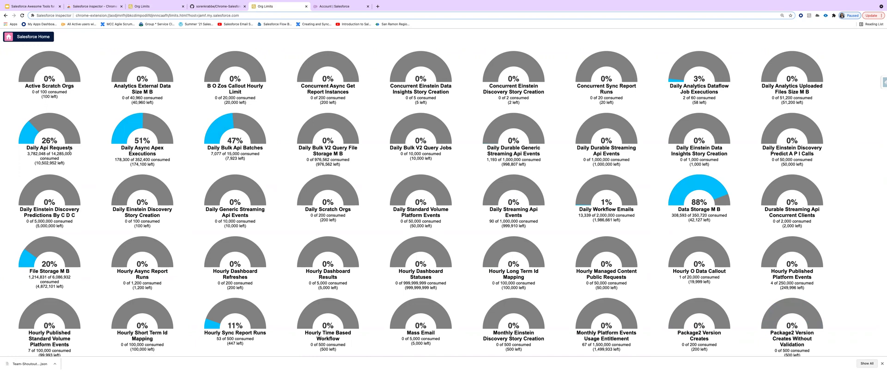
Scroll through the other org's gauges, then return to the demo org's limits and the Web Store listing
scroll(144, 171, down, 3)
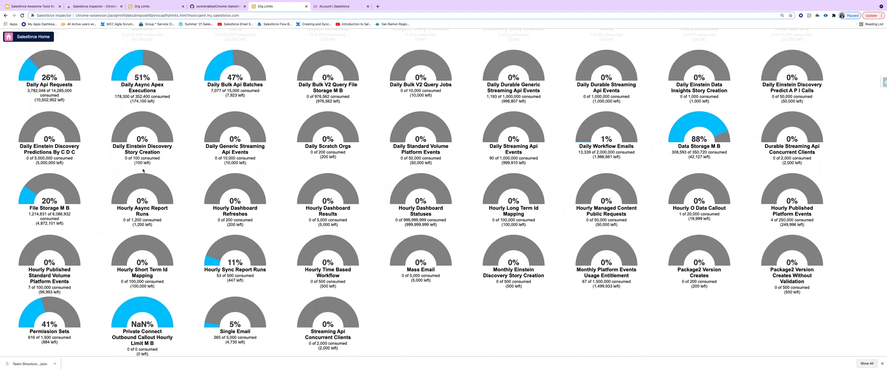
scroll(144, 170, up, 3)
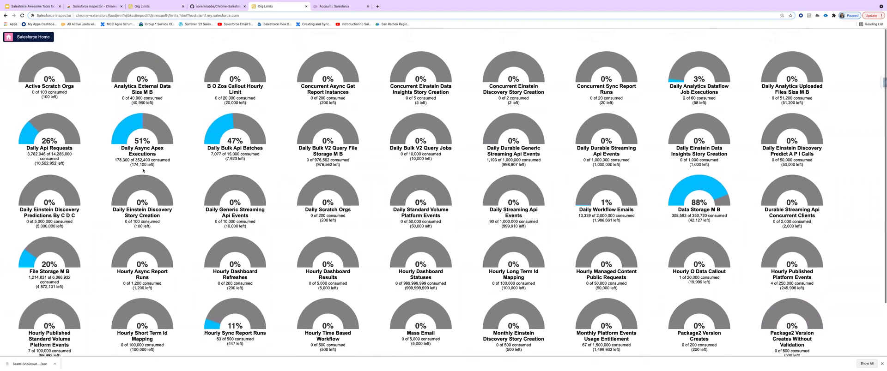
click(155, 6)
click(87, 7)
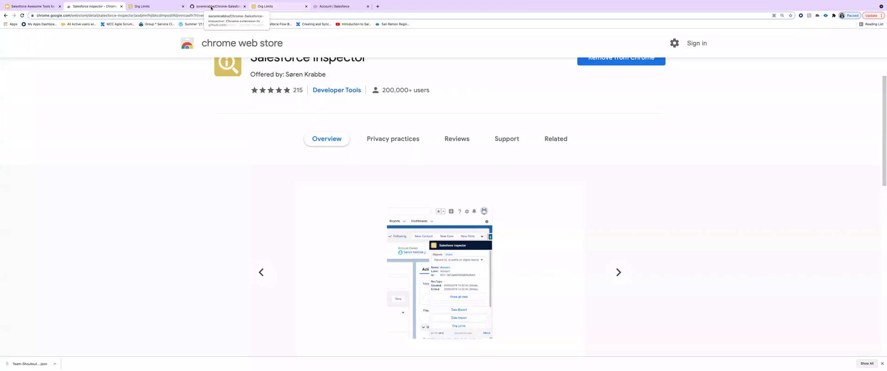
Go back to Salesforce Home on the imported contact and open Inspector showing its Contact object, record type and dates
click(167, 9)
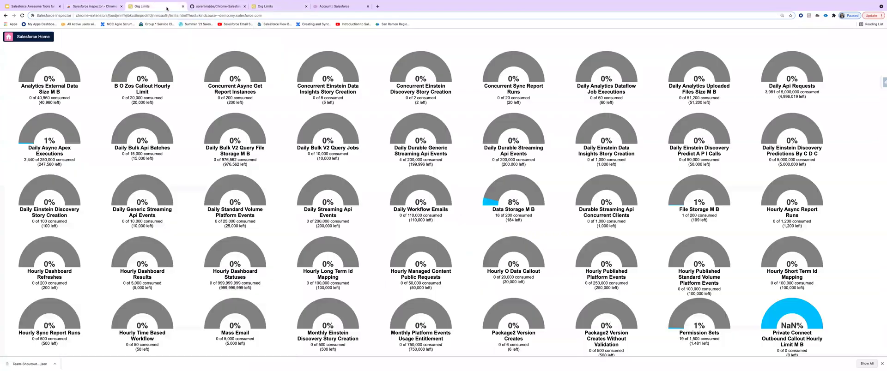
click(23, 39)
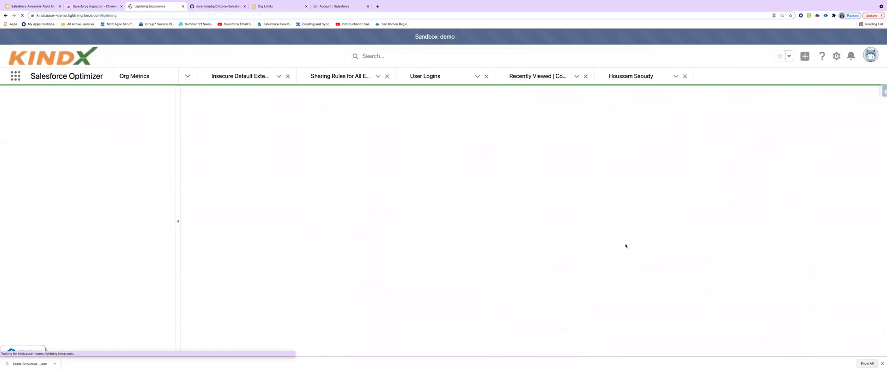
click(882, 92)
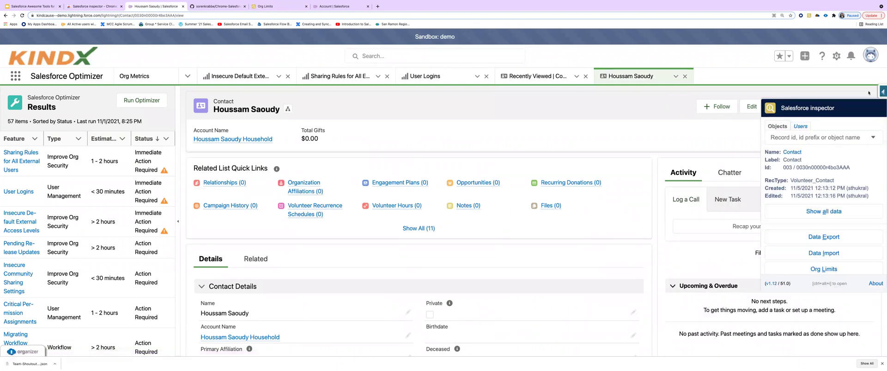